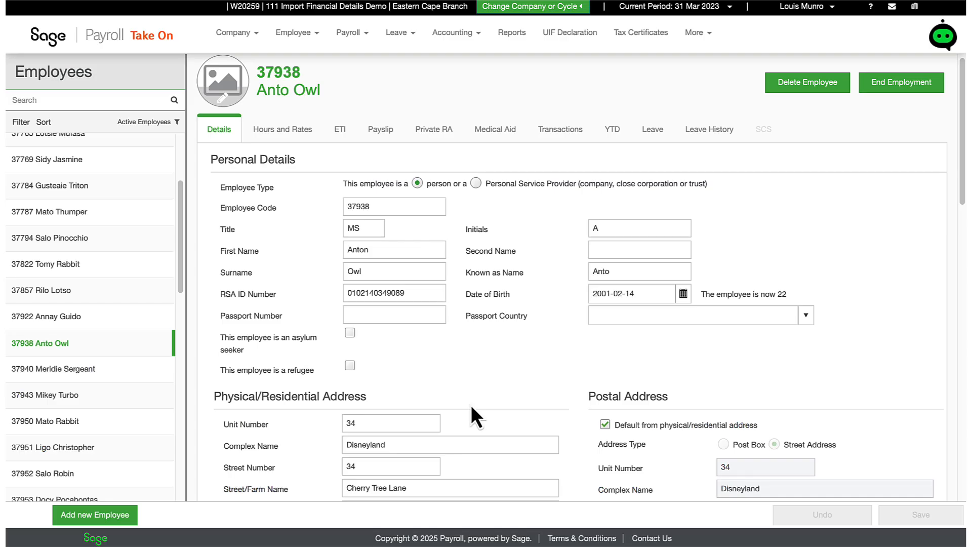
Mark the open employee as qualifying in the ETI history for September 2021 through February 2023 and save the record
{"action": "left_click", "coordinate": [340, 133]}
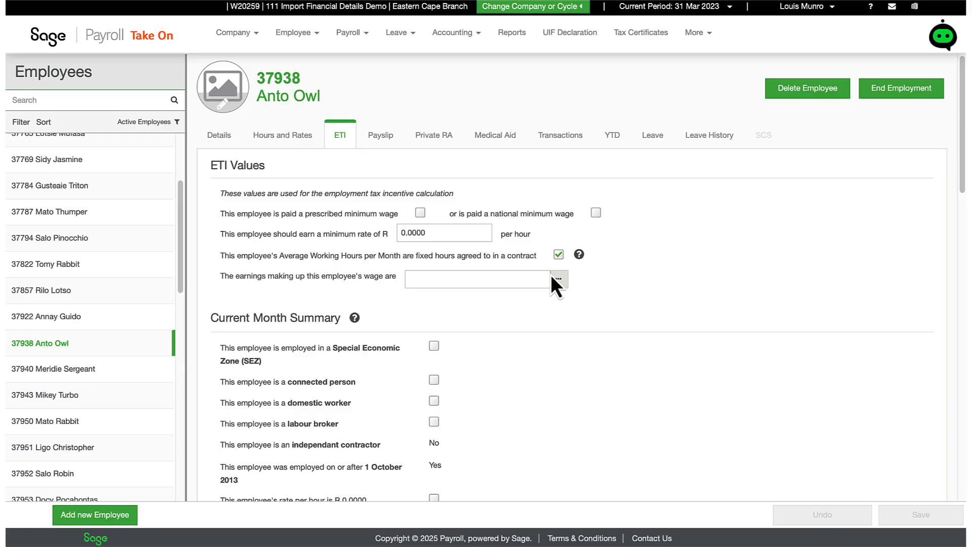
{"action": "scroll", "coordinate": [550, 275], "scroll_direction": "down", "scroll_amount": 5}
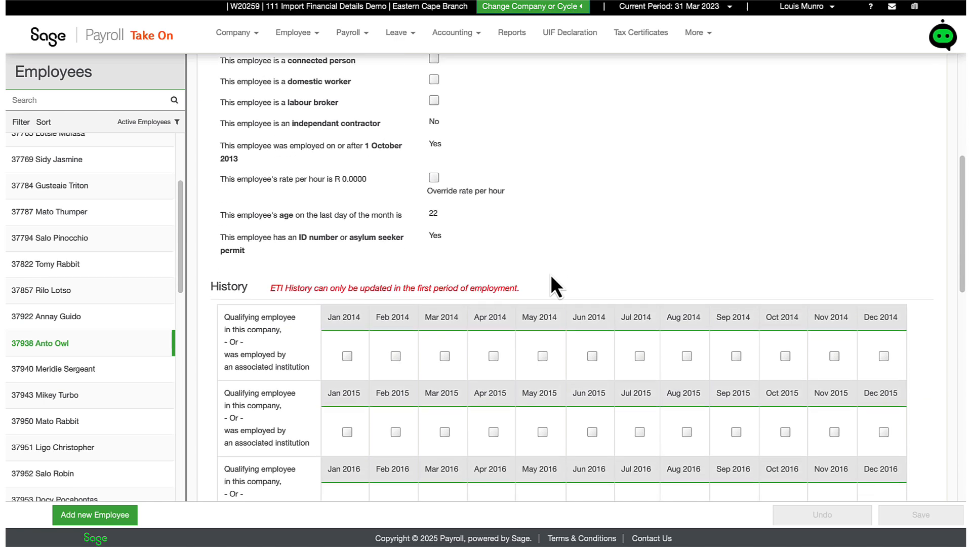
{"action": "scroll", "coordinate": [551, 274], "scroll_direction": "down", "scroll_amount": 3}
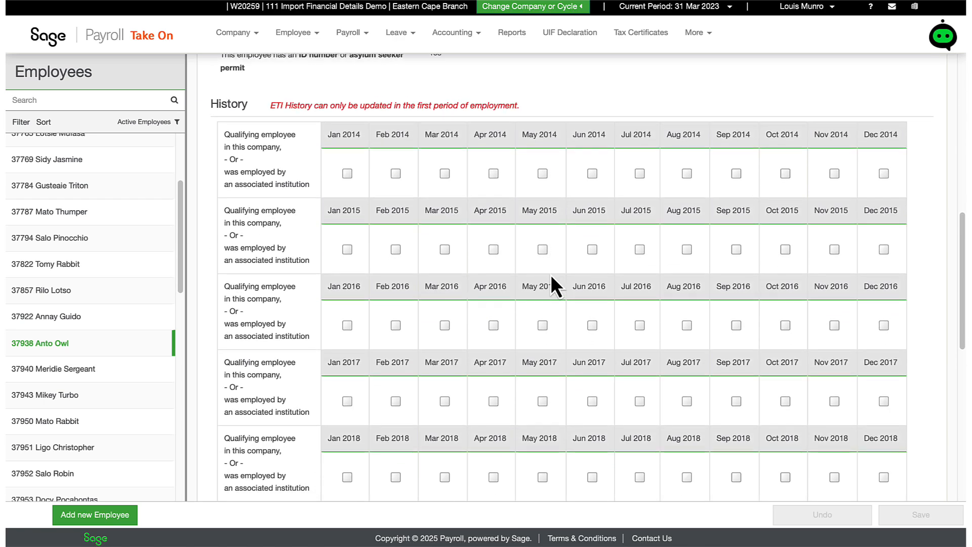
{"action": "scroll", "coordinate": [551, 274], "scroll_direction": "down", "scroll_amount": 2}
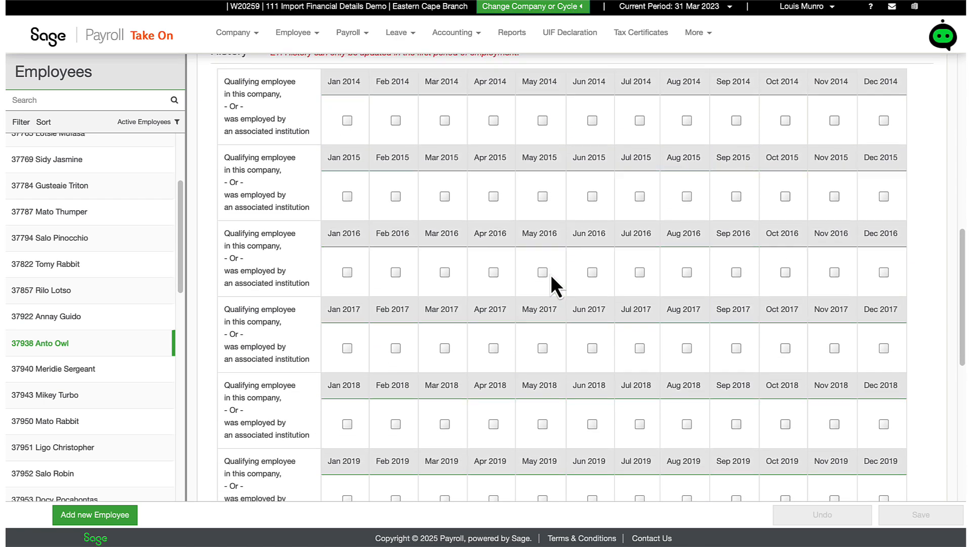
{"action": "scroll", "coordinate": [551, 274], "scroll_direction": "down", "scroll_amount": 5}
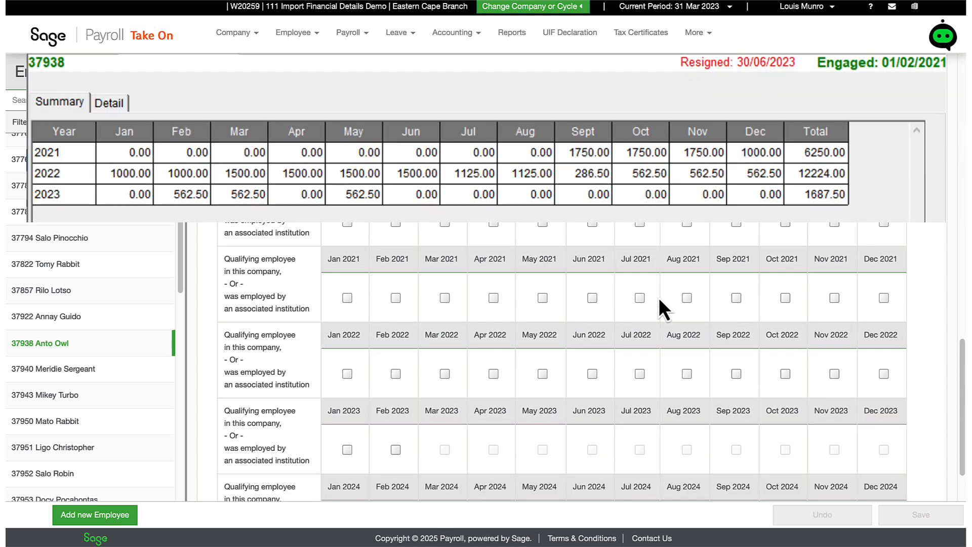
{"action": "left_click", "coordinate": [737, 298]}
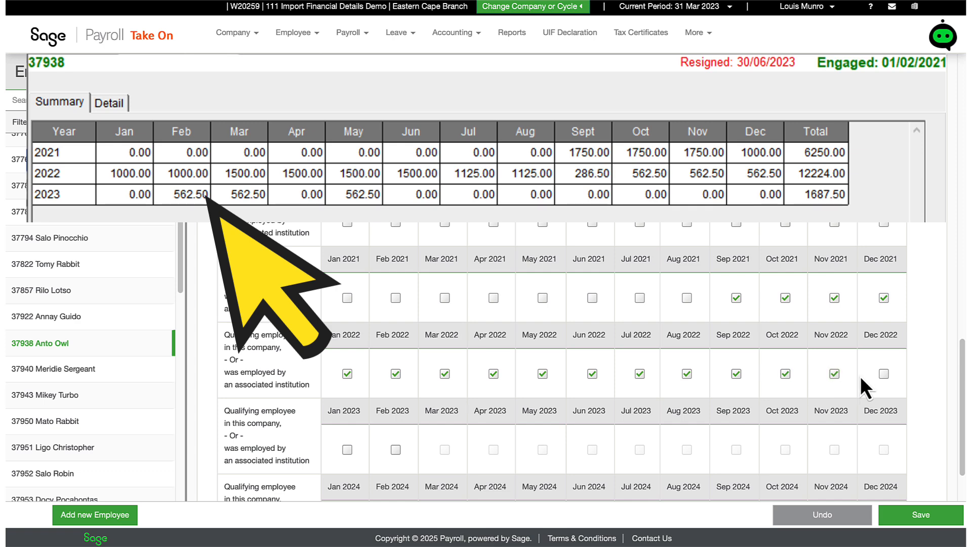
{"action": "left_click", "coordinate": [883, 373]}
{"action": "left_click", "coordinate": [346, 450]}
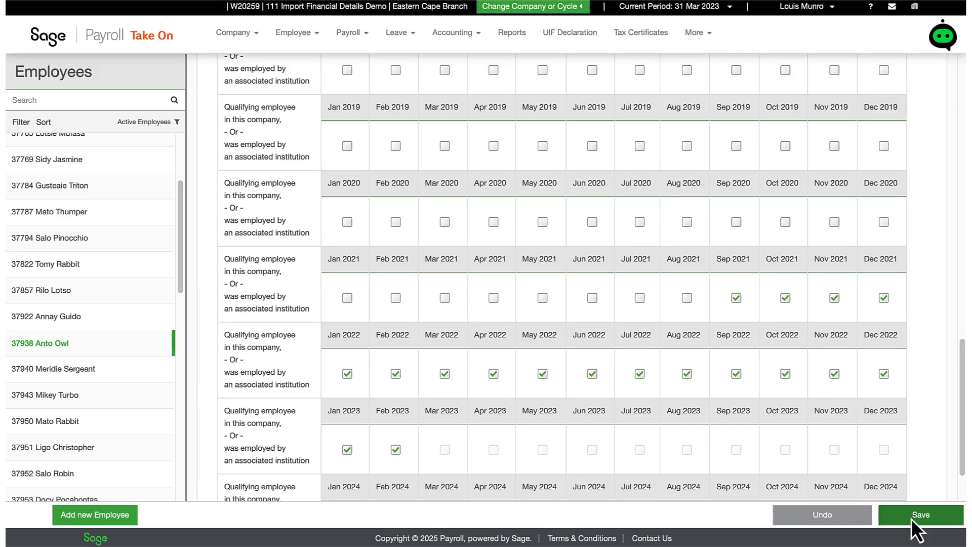
{"action": "left_click", "coordinate": [910, 518]}
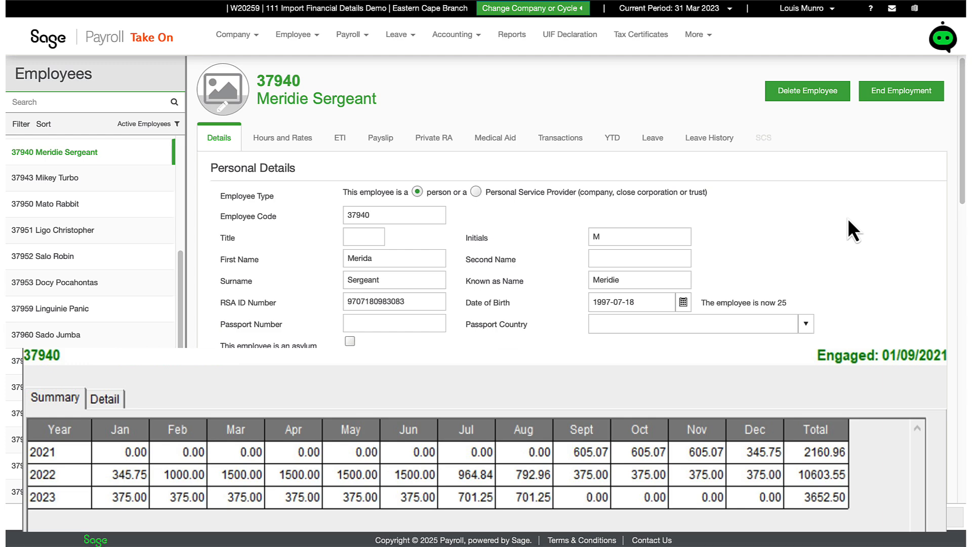
Mark September through December 2021 as qualifying months in the ETI history of the employee now open
{"action": "left_click", "coordinate": [343, 144]}
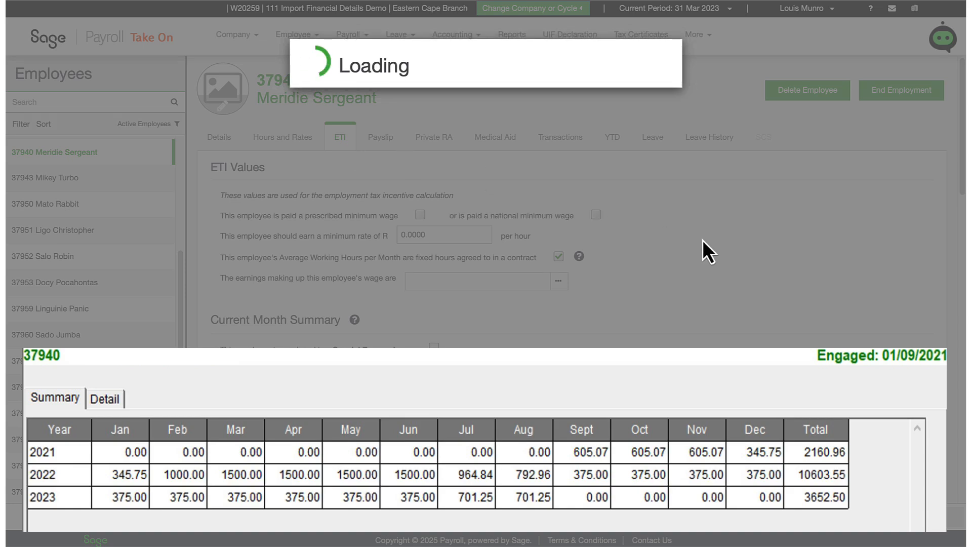
{"action": "scroll", "coordinate": [688, 287], "scroll_direction": "down", "scroll_amount": 15}
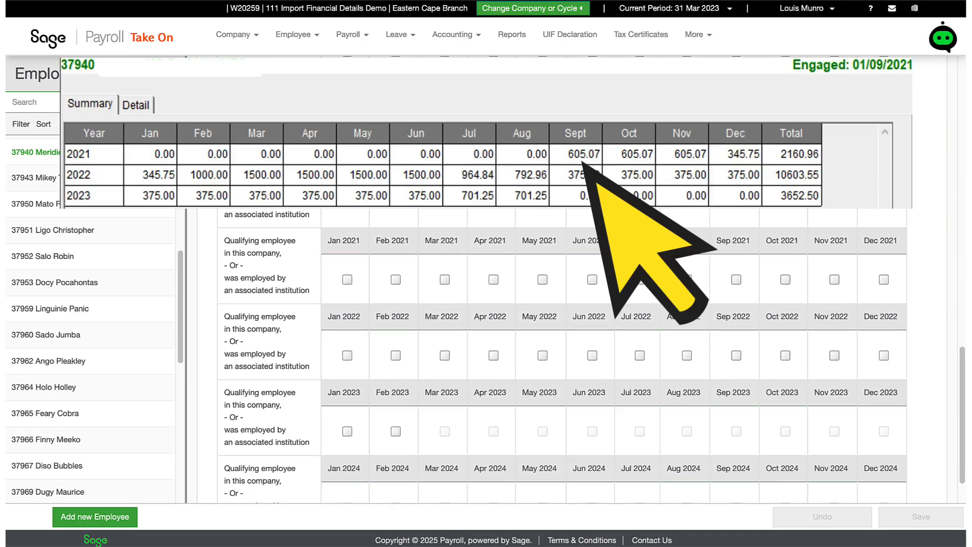
{"action": "left_click", "coordinate": [736, 262]}
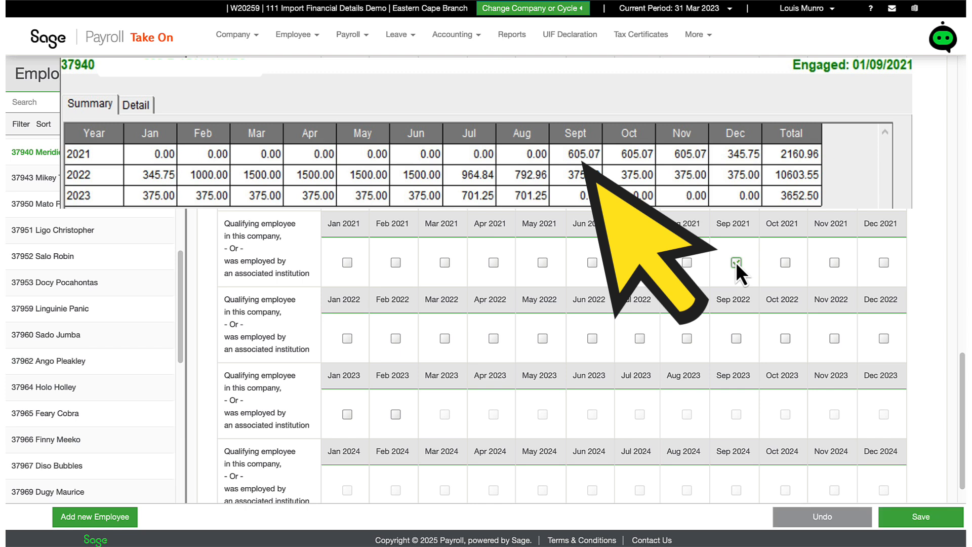
{"action": "left_click", "coordinate": [785, 262]}
{"action": "left_click", "coordinate": [834, 263]}
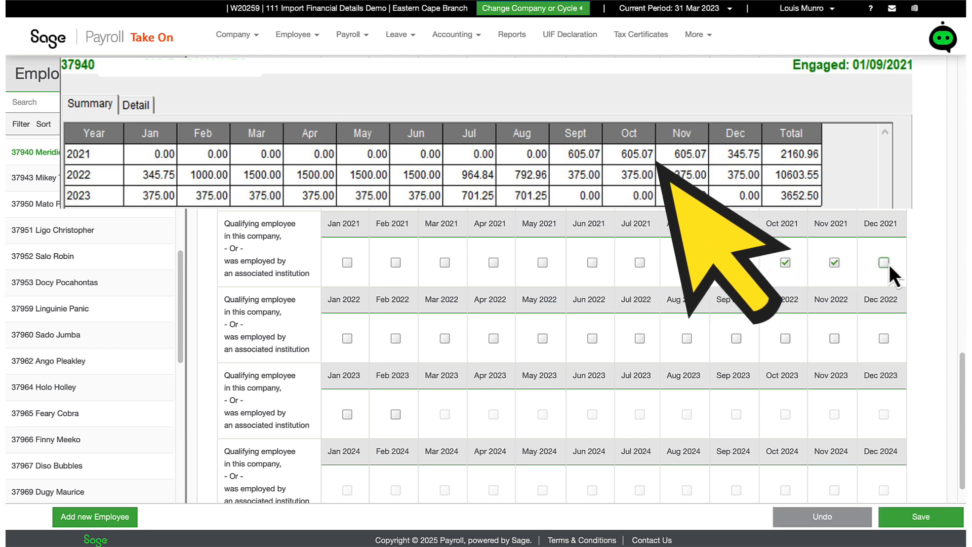
{"action": "left_click", "coordinate": [883, 262]}
Mark January 2022 through February 2023 as qualifying in the same employee's ETI history and save
{"action": "left_click", "coordinate": [347, 339]}
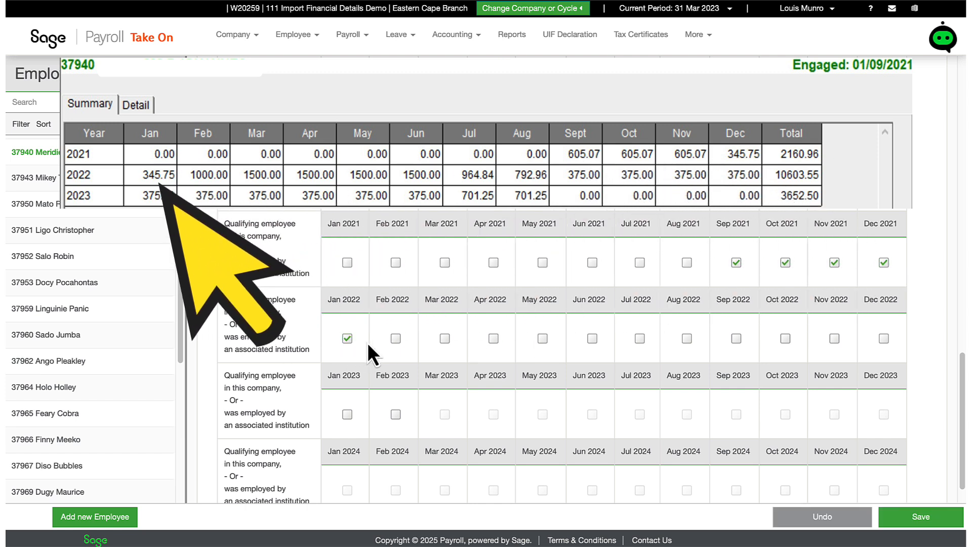
{"action": "left_click", "coordinate": [397, 337]}
{"action": "left_click", "coordinate": [444, 338]}
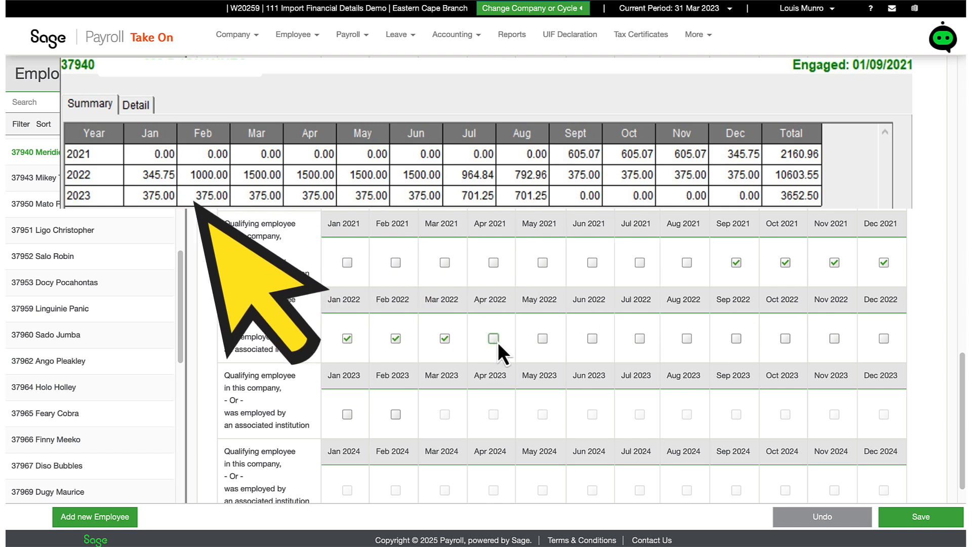
{"action": "left_click", "coordinate": [493, 338]}
{"action": "left_click", "coordinate": [542, 338]}
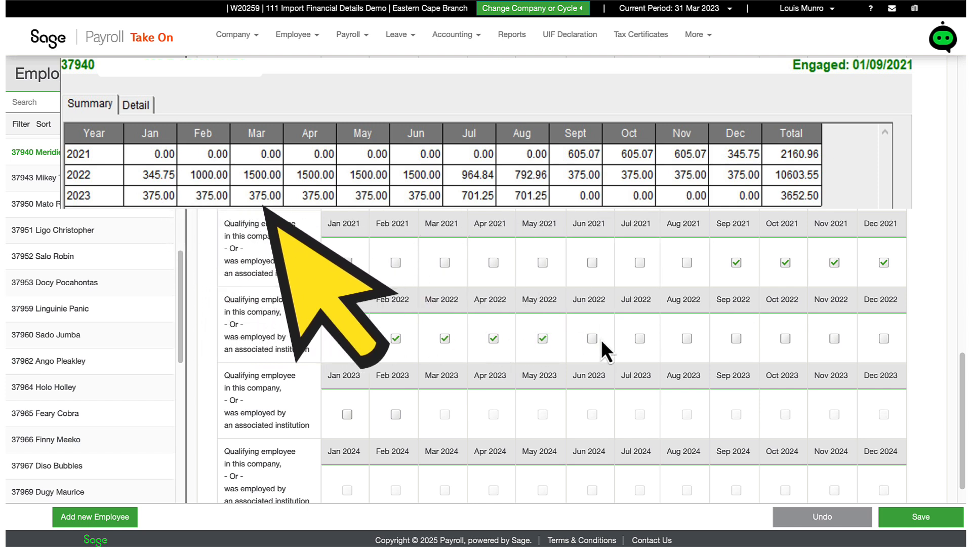
{"action": "left_click", "coordinate": [686, 338]}
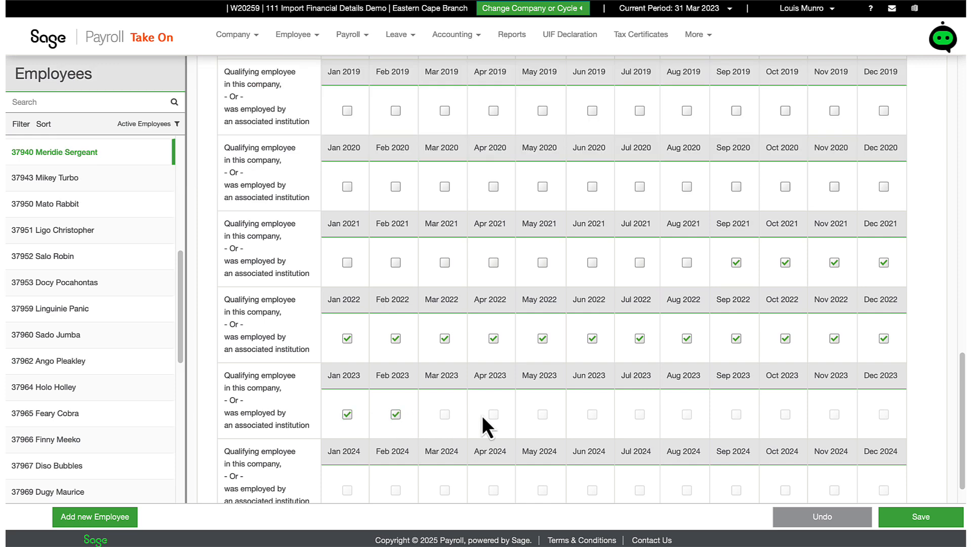
{"action": "left_click", "coordinate": [900, 518]}
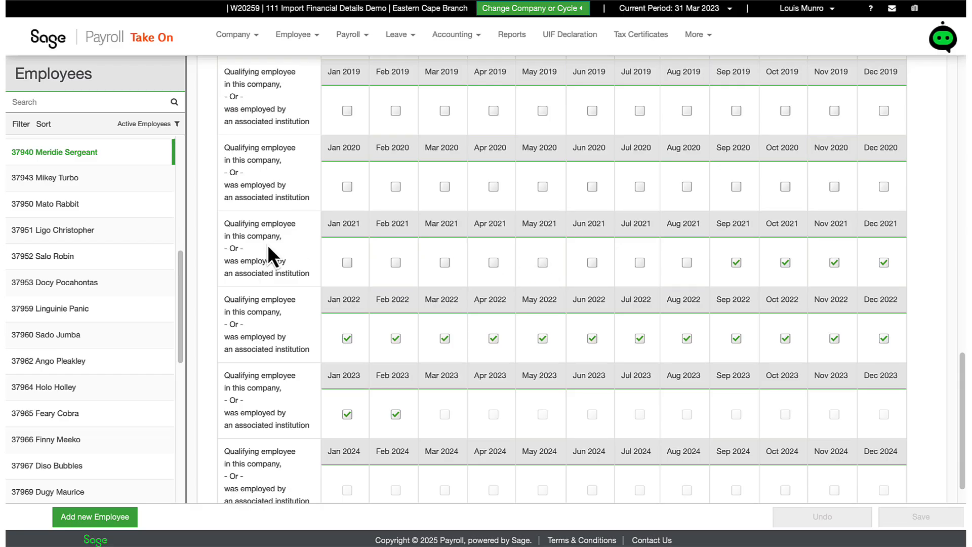
For the employee three rows further down the list, mark November and December 2021 as qualifying in the ETI history
{"action": "left_click", "coordinate": [99, 233]}
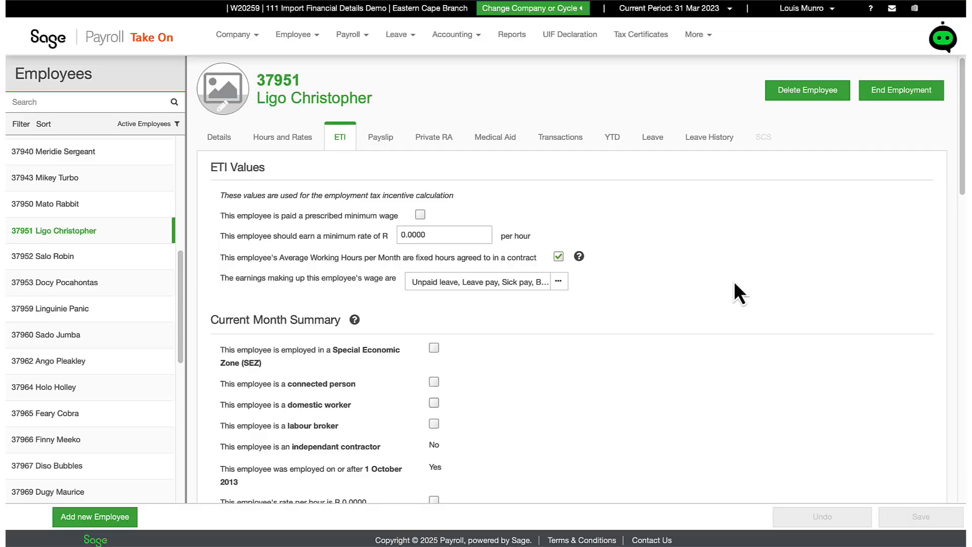
{"action": "scroll", "coordinate": [734, 281], "scroll_direction": "down", "scroll_amount": 10}
{"action": "left_click", "coordinate": [834, 244]}
{"action": "left_click", "coordinate": [884, 244]}
Complete this employee's ETI history by marking January 2022 through February 2023 as qualifying, and save
{"action": "left_click", "coordinate": [347, 320]}
{"action": "left_click", "coordinate": [395, 320]}
{"action": "left_click", "coordinate": [444, 320]}
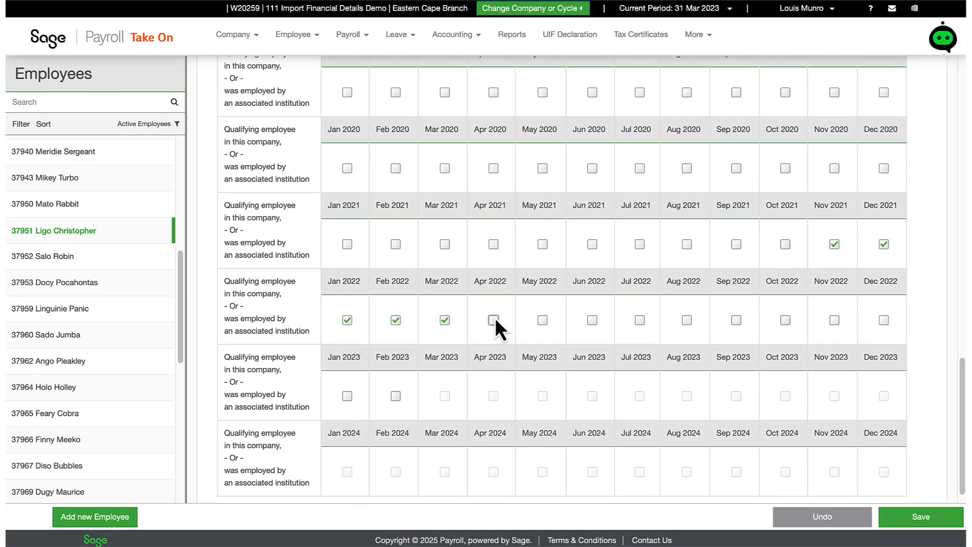
{"action": "left_click", "coordinate": [785, 320]}
{"action": "left_click", "coordinate": [835, 320]}
{"action": "left_click", "coordinate": [883, 320]}
{"action": "left_click", "coordinate": [347, 396]}
{"action": "left_click", "coordinate": [396, 396]}
{"action": "left_click", "coordinate": [921, 516]}
For the employee ten rows further down the list, mark September 2022 through February 2023 in the ETI history and save
{"action": "scroll", "coordinate": [475, 363], "scroll_direction": "up", "scroll_amount": 15}
{"action": "left_click", "coordinate": [220, 136]}
{"action": "scroll", "coordinate": [125, 333], "scroll_direction": "down", "scroll_amount": 3}
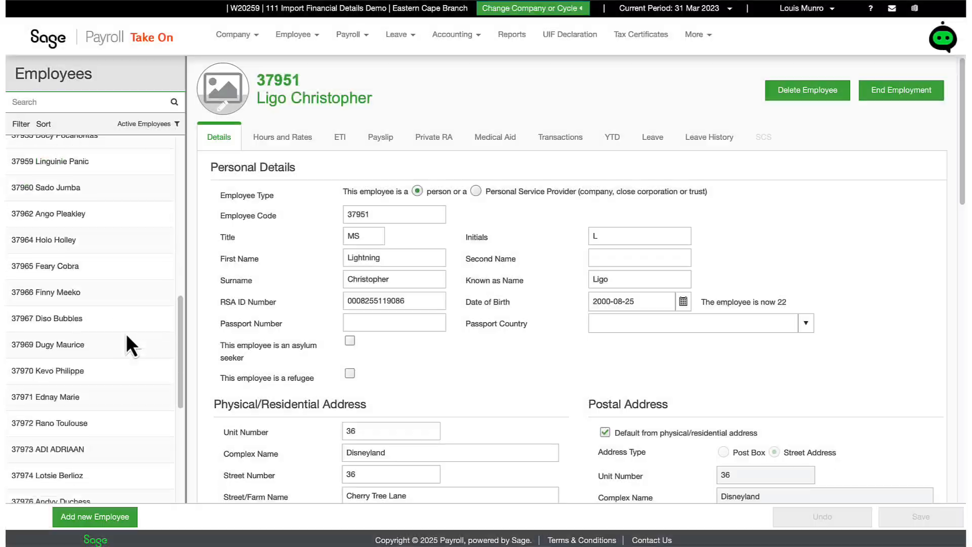
{"action": "left_click", "coordinate": [126, 335]}
{"action": "left_click", "coordinate": [347, 135]}
{"action": "scroll", "coordinate": [825, 202], "scroll_direction": "down", "scroll_amount": 14}
{"action": "left_click", "coordinate": [785, 303]}
{"action": "left_click", "coordinate": [834, 300]}
{"action": "left_click", "coordinate": [883, 300]}
{"action": "left_click", "coordinate": [348, 376]}
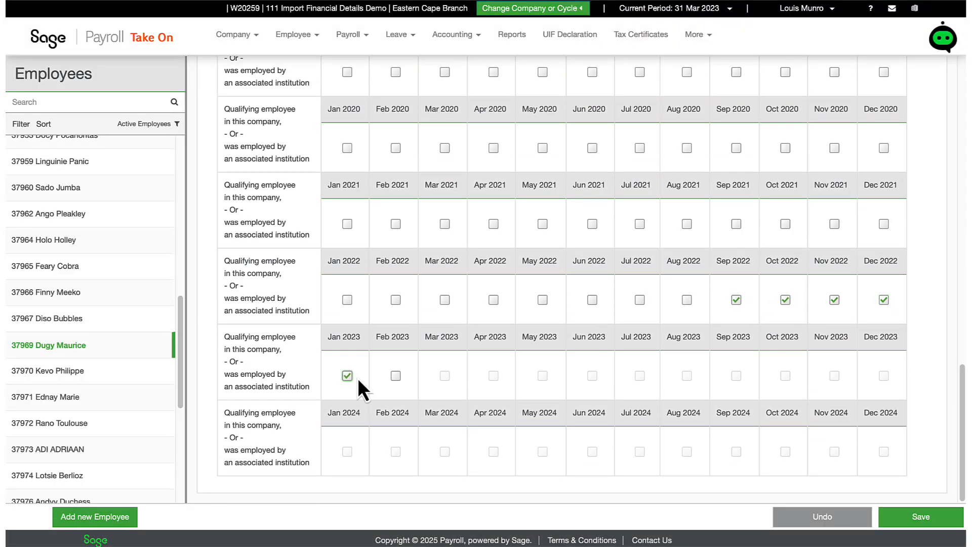
{"action": "left_click", "coordinate": [396, 376]}
{"action": "left_click", "coordinate": [906, 521]}
For the next employee in the list, mark October 2022 through February 2023 in the ETI history and save
{"action": "left_click", "coordinate": [90, 375]}
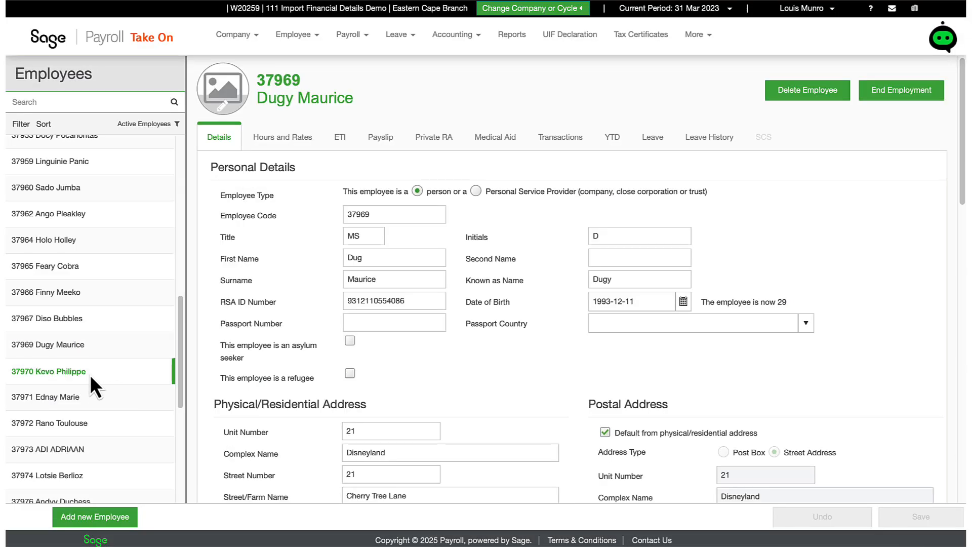
{"action": "left_click", "coordinate": [340, 147]}
{"action": "scroll", "coordinate": [792, 289], "scroll_direction": "down", "scroll_amount": 15}
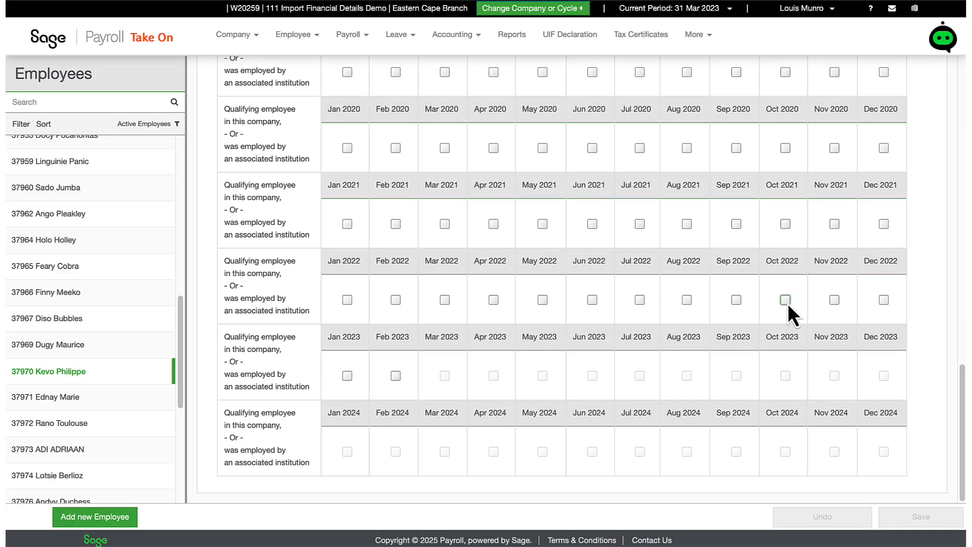
{"action": "left_click", "coordinate": [785, 300]}
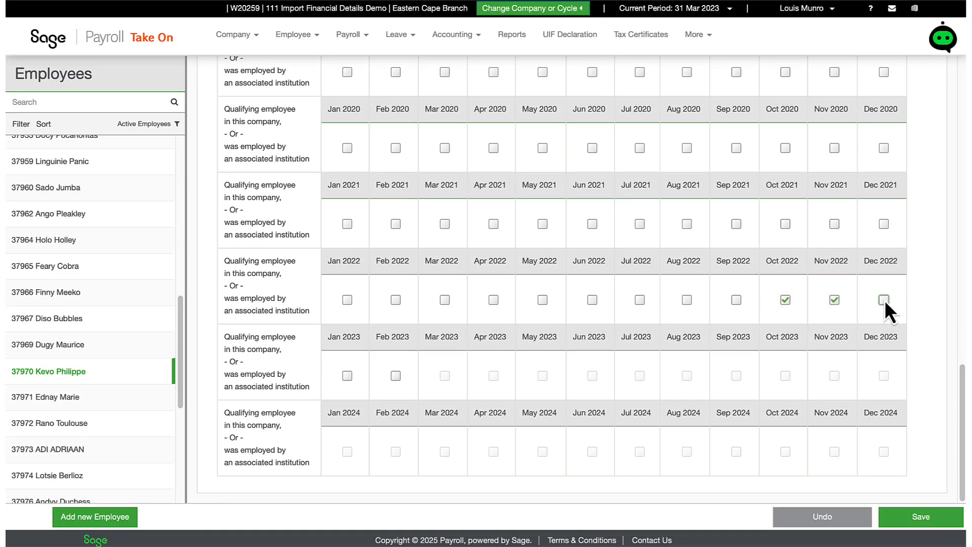
{"action": "left_click", "coordinate": [396, 376]}
{"action": "left_click", "coordinate": [889, 518]}
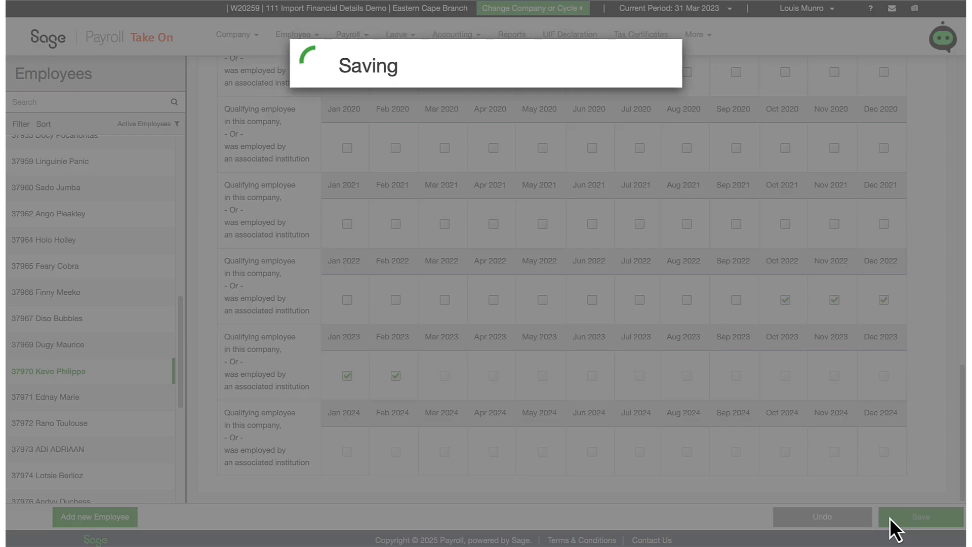
For the employee three rows further down, mark October 2022 through February 2023 in the ETI history and save
{"action": "left_click", "coordinate": [76, 452]}
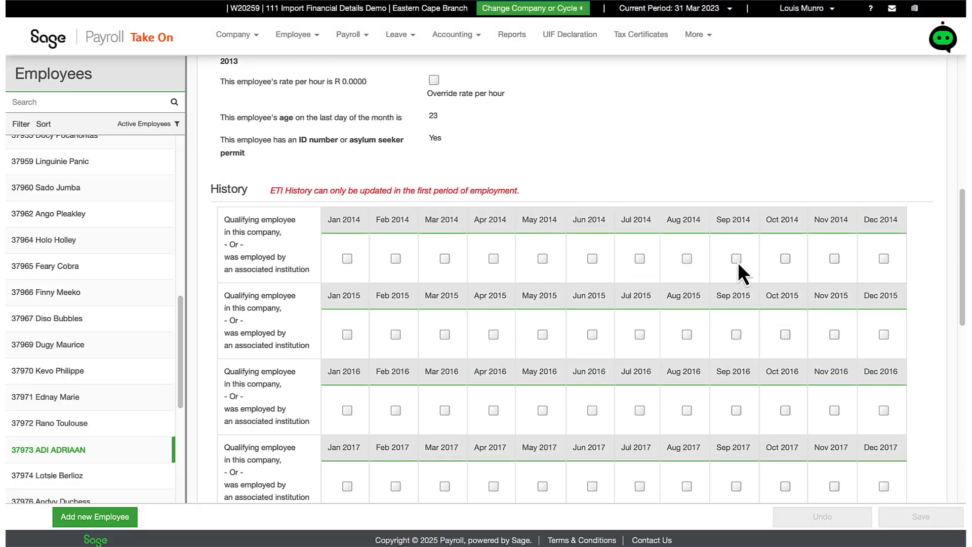
{"action": "scroll", "coordinate": [740, 273], "scroll_direction": "down", "scroll_amount": 10}
{"action": "left_click", "coordinate": [785, 327]}
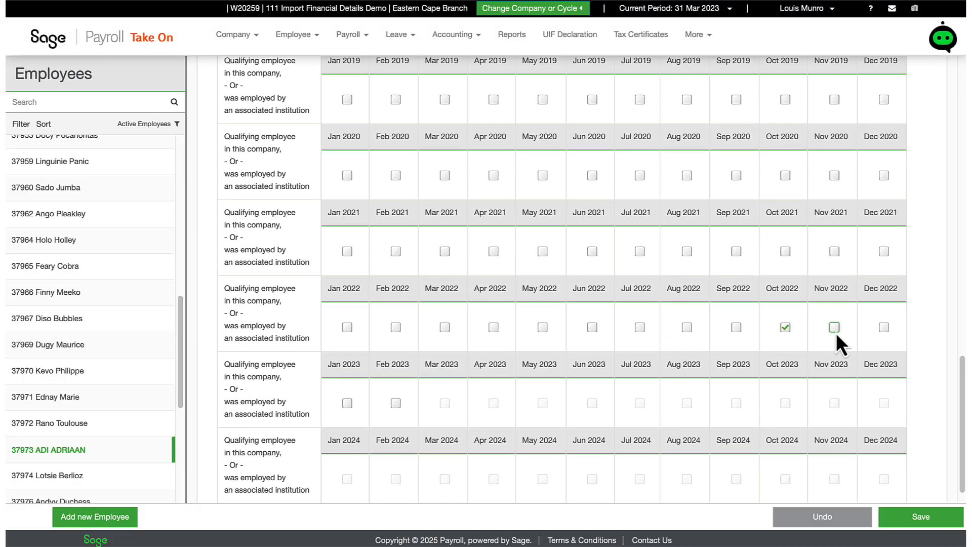
{"action": "left_click", "coordinate": [395, 403]}
{"action": "left_click", "coordinate": [892, 517]}
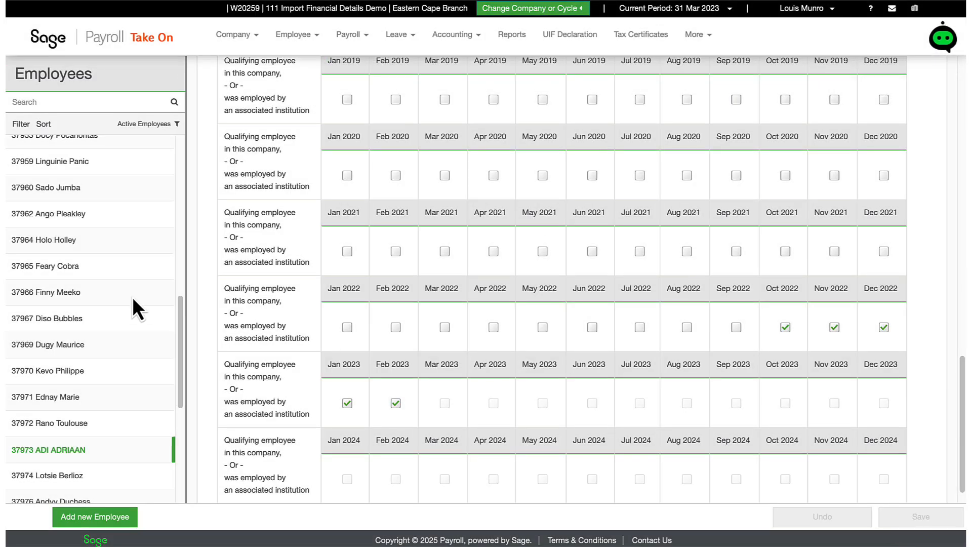
For the employee two rows further down, mark November 2022 through February 2023 in the ETI history and save
{"action": "scroll", "coordinate": [133, 300], "scroll_direction": "down", "scroll_amount": 3}
{"action": "left_click", "coordinate": [133, 329]}
{"action": "scroll", "coordinate": [830, 199], "scroll_direction": "down", "scroll_amount": 10}
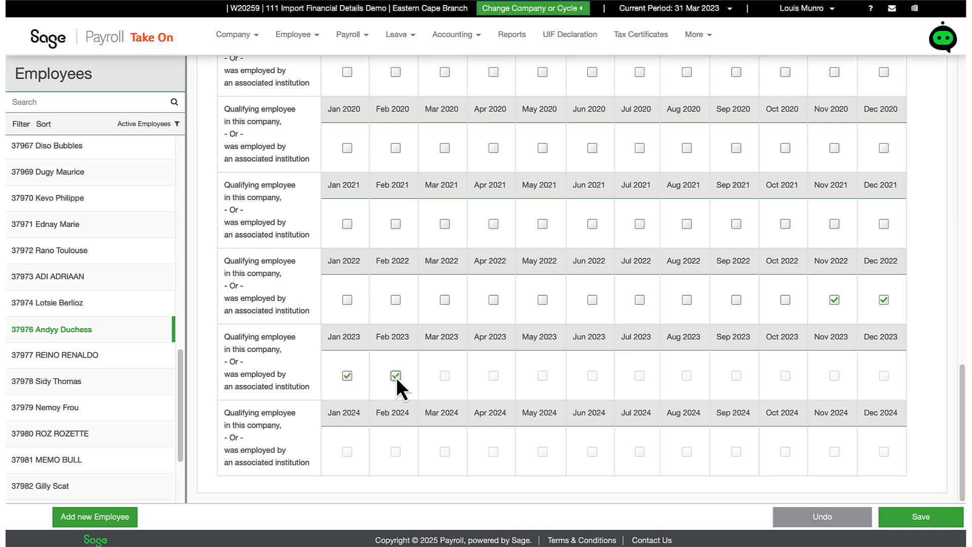
{"action": "left_click", "coordinate": [906, 521]}
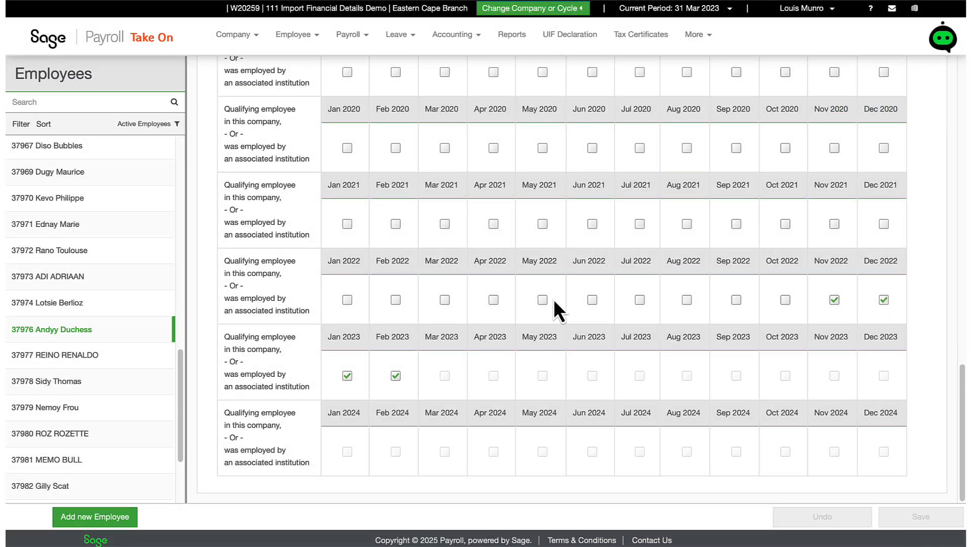
For the employee directly below, mark November 2022 through February 2023 as qualifying in the ETI history and save
{"action": "left_click", "coordinate": [101, 355]}
{"action": "scroll", "coordinate": [834, 301], "scroll_direction": "down", "scroll_amount": 10}
{"action": "left_click", "coordinate": [834, 299]}
{"action": "left_click", "coordinate": [883, 299]}
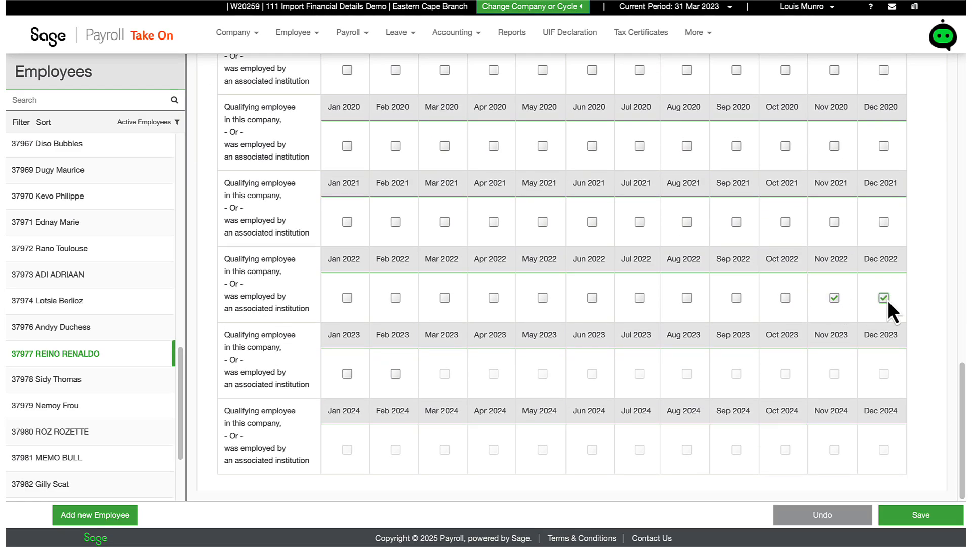
{"action": "left_click", "coordinate": [348, 374]}
{"action": "left_click", "coordinate": [396, 374]}
{"action": "left_click", "coordinate": [903, 517]}
For the employee three rows further down, mark January and February 2023 as qualifying in the ETI history and save
{"action": "scroll", "coordinate": [101, 395], "scroll_direction": "down", "scroll_amount": 1}
{"action": "left_click", "coordinate": [102, 396]}
{"action": "scroll", "coordinate": [712, 259], "scroll_direction": "down", "scroll_amount": 10}
{"action": "left_click", "coordinate": [350, 375]}
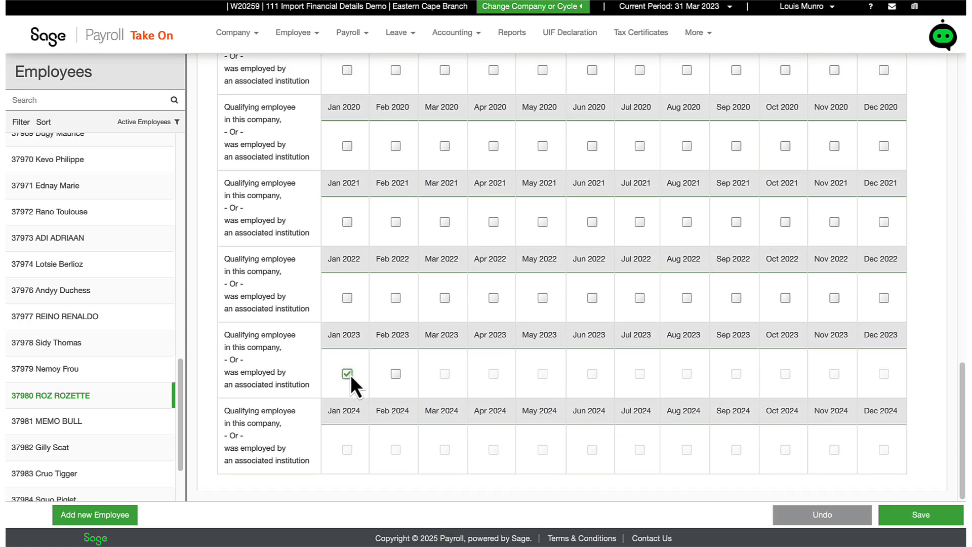
{"action": "left_click", "coordinate": [928, 518]}
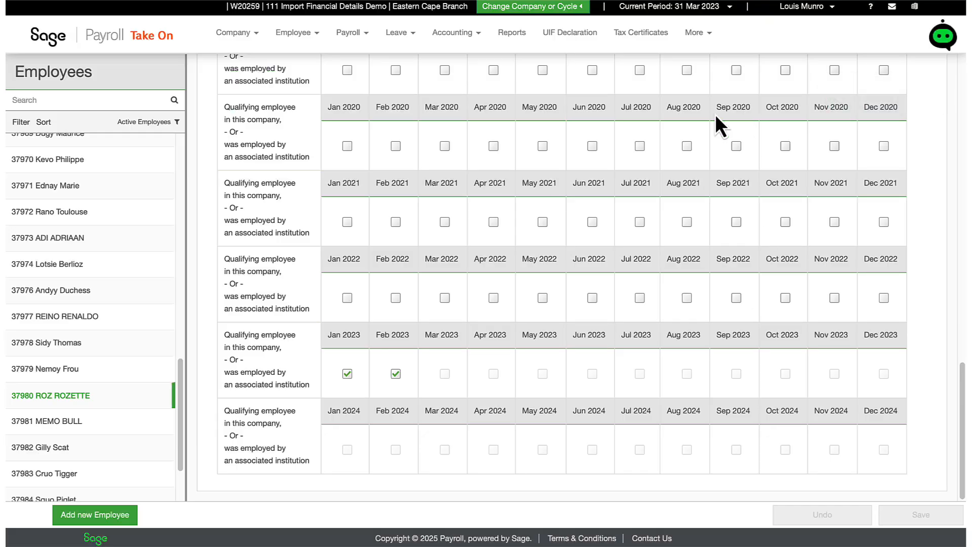
For the employee five rows further down, mark only February 2023 as qualifying in the ETI history and save
{"action": "scroll", "coordinate": [101, 405], "scroll_direction": "down", "scroll_amount": 2}
{"action": "left_click", "coordinate": [101, 438]}
{"action": "scroll", "coordinate": [739, 334], "scroll_direction": "down", "scroll_amount": 10}
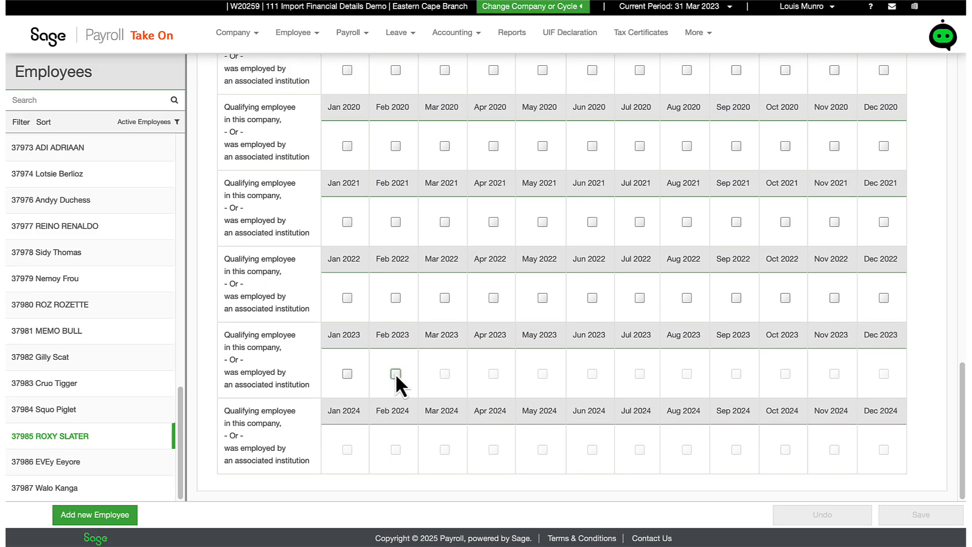
{"action": "left_click", "coordinate": [396, 374]}
{"action": "left_click", "coordinate": [904, 512]}
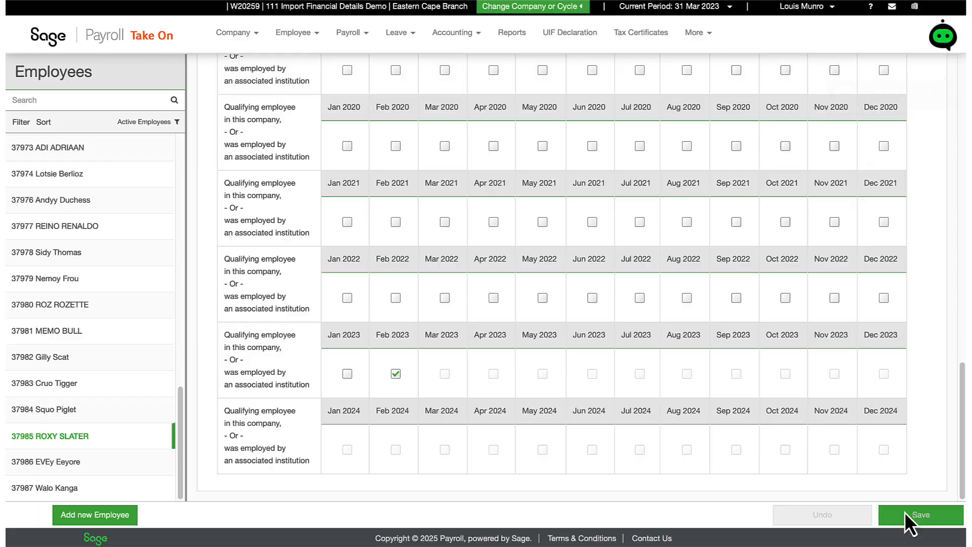
For the last employee in the list, mark only February 2023 as qualifying in the ETI history and save
{"action": "left_click", "coordinate": [76, 488]}
{"action": "scroll", "coordinate": [728, 201], "scroll_direction": "down", "scroll_amount": 20}
{"action": "left_click", "coordinate": [396, 374]}
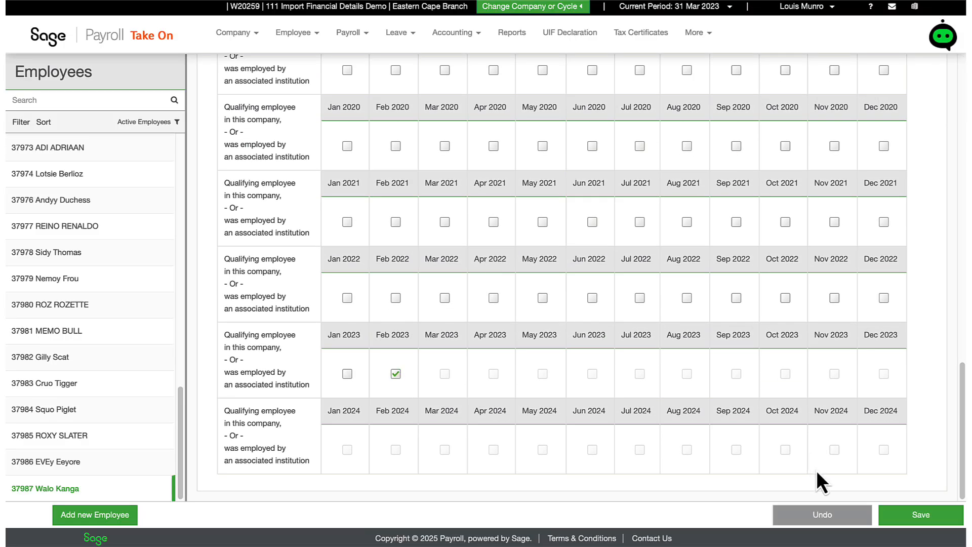
{"action": "left_click", "coordinate": [903, 517]}
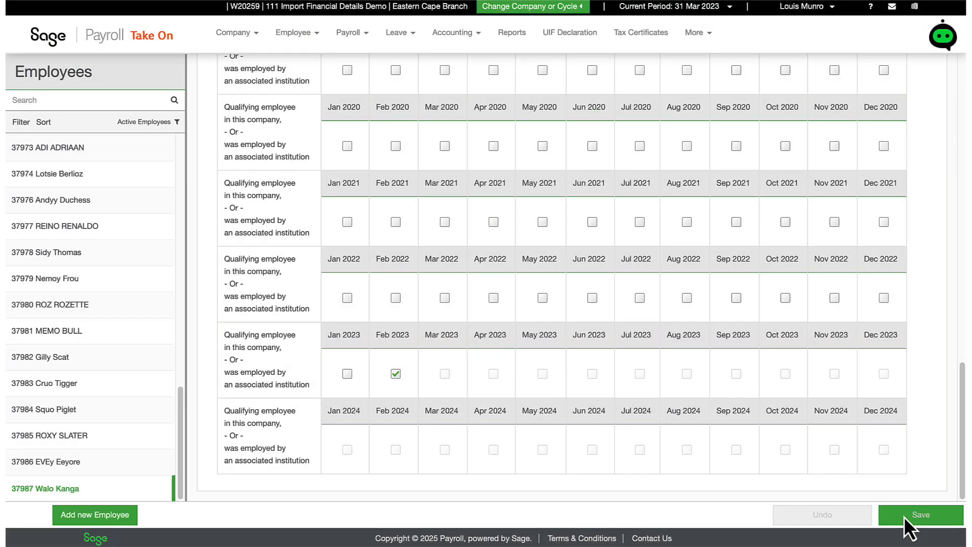